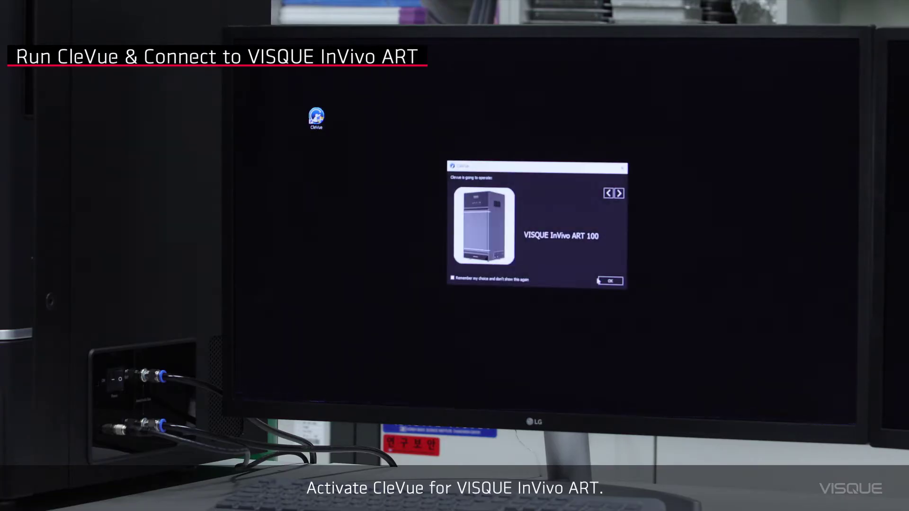
# Confirm the VISQUE InVivo ART 100 and connect to its DU934P_BV camera from Acquisition discovery
pyautogui.click(609, 281)
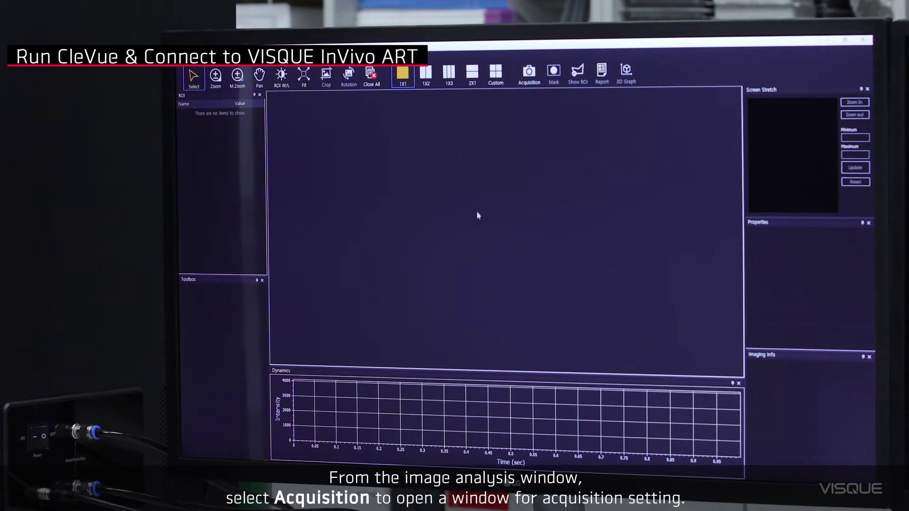
pyautogui.click(533, 71)
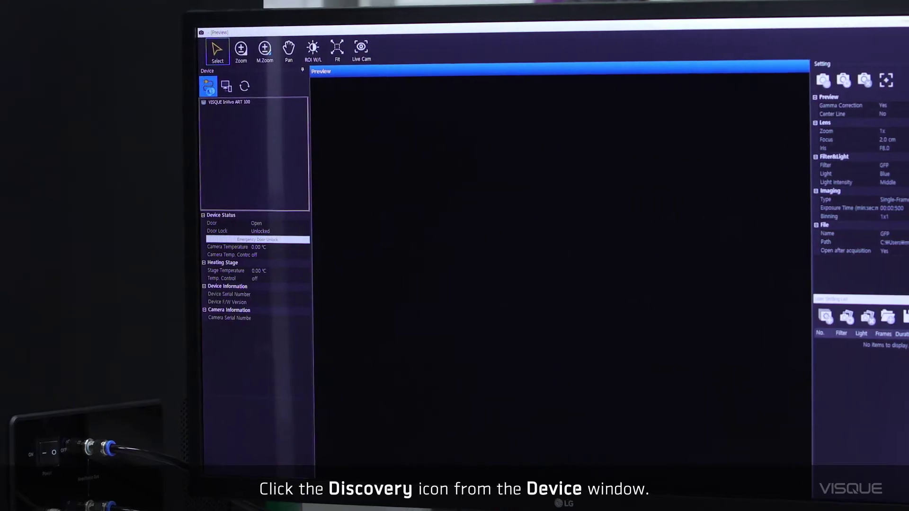
pyautogui.click(210, 90)
pyautogui.doubleClick(225, 105)
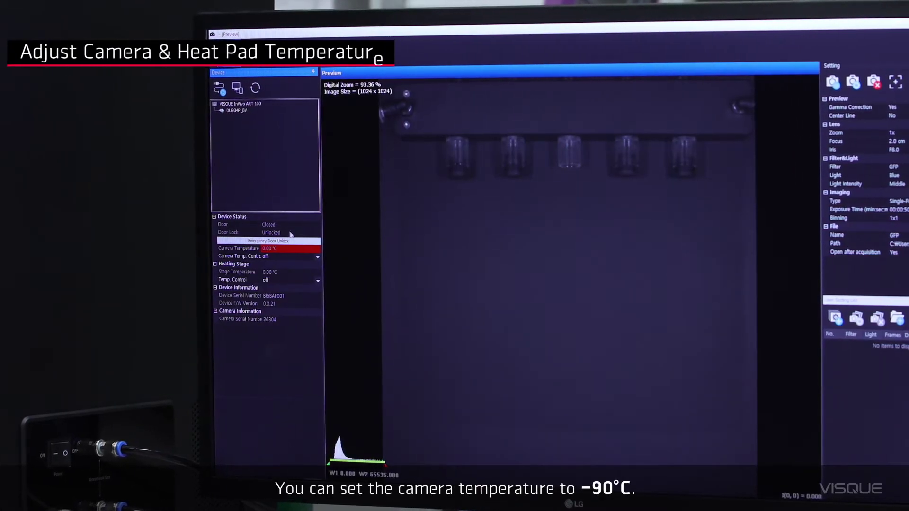
# Set Camera Temp. Control to -70 °C and Heating Stage Temp. Control to 36 °C
pyautogui.click(312, 258)
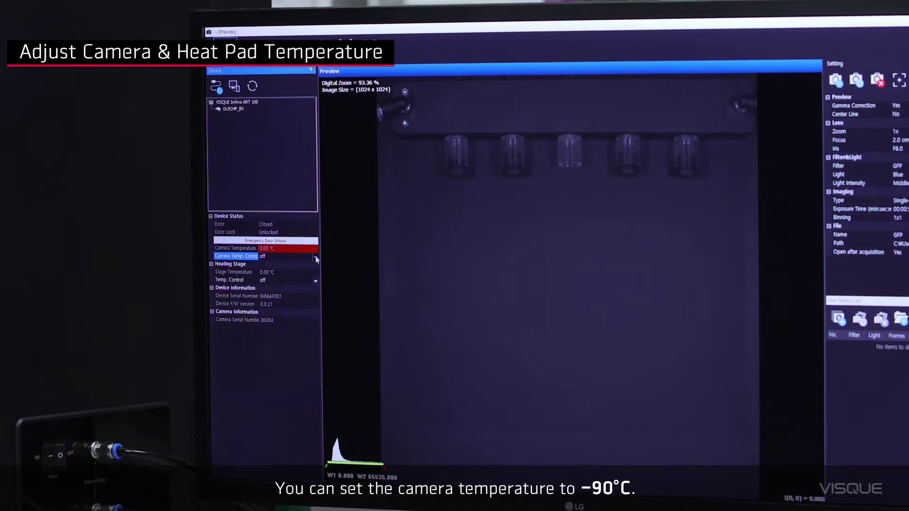
pyautogui.click(315, 259)
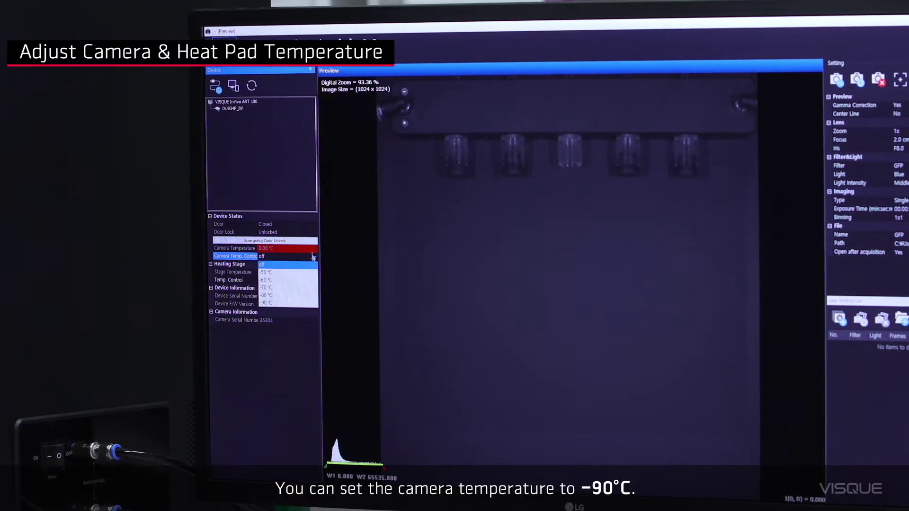
pyautogui.click(266, 287)
pyautogui.click(312, 283)
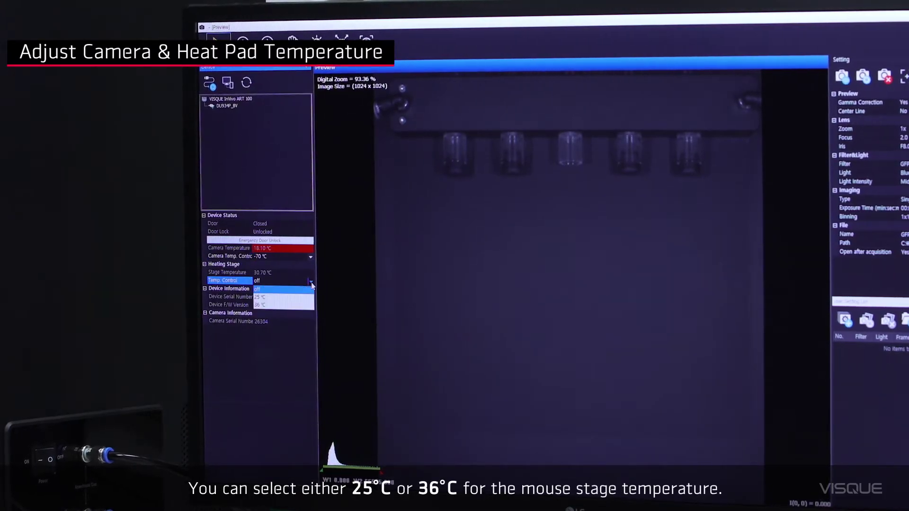
pyautogui.click(261, 305)
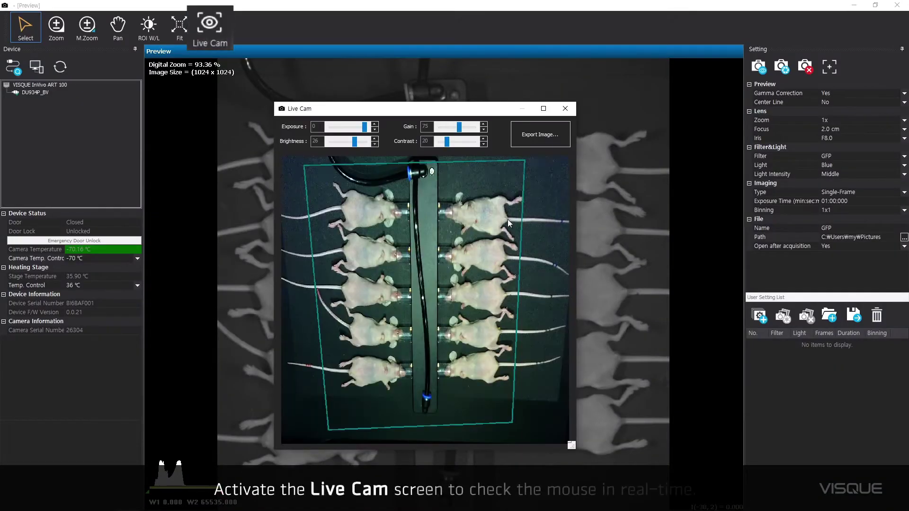
# Close Live Cam, choose the Luminescence filter with a 2-minute exposure, and bring up binning choices
pyautogui.click(565, 111)
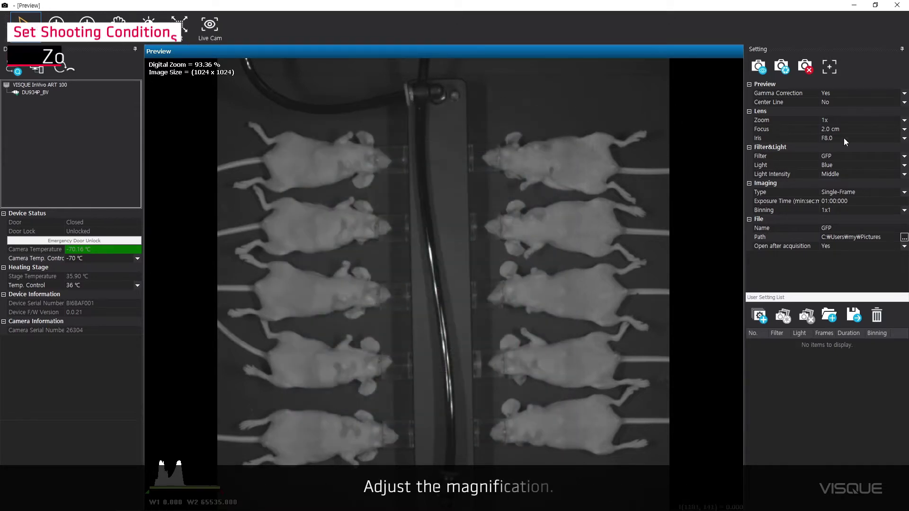
pyautogui.click(904, 157)
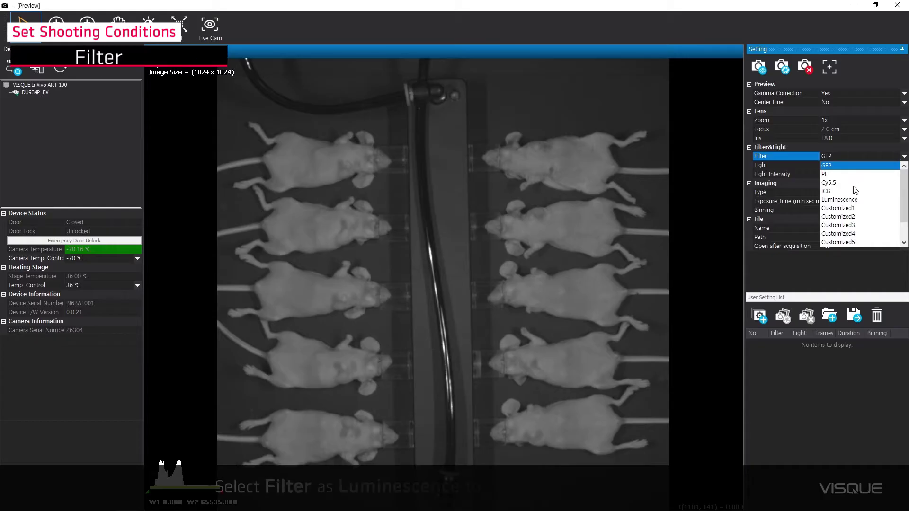
pyautogui.click(840, 200)
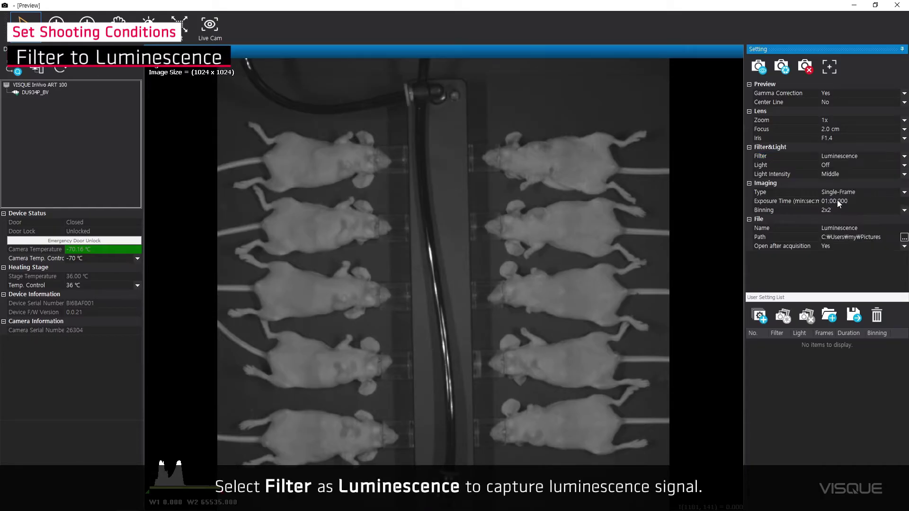
pyautogui.click(828, 201)
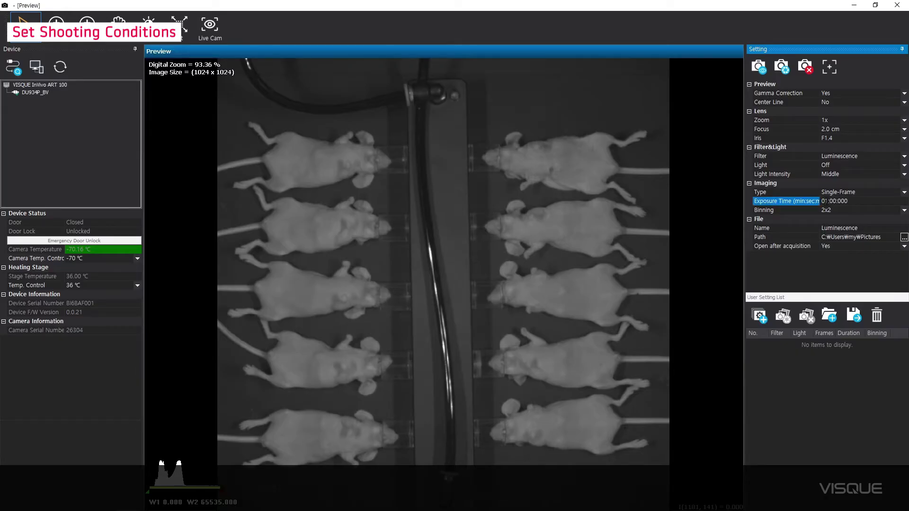
pyautogui.write('2')
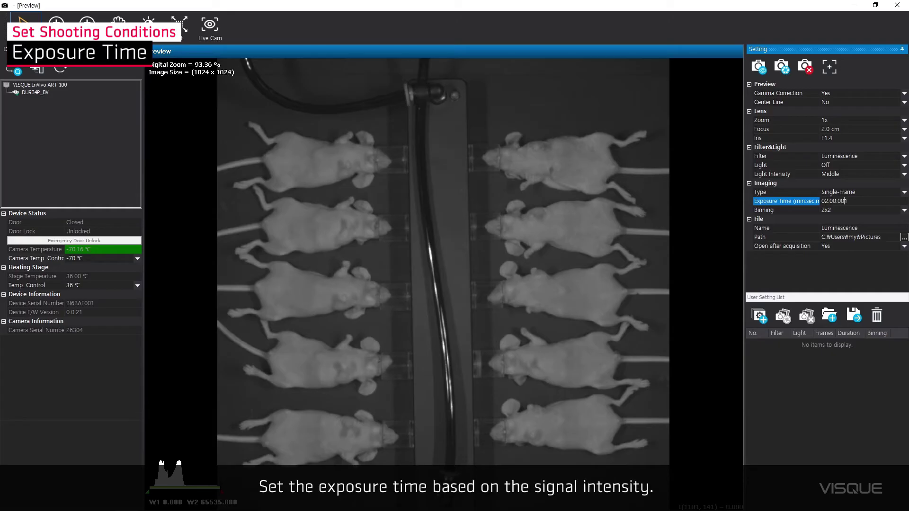
pyautogui.click(905, 212)
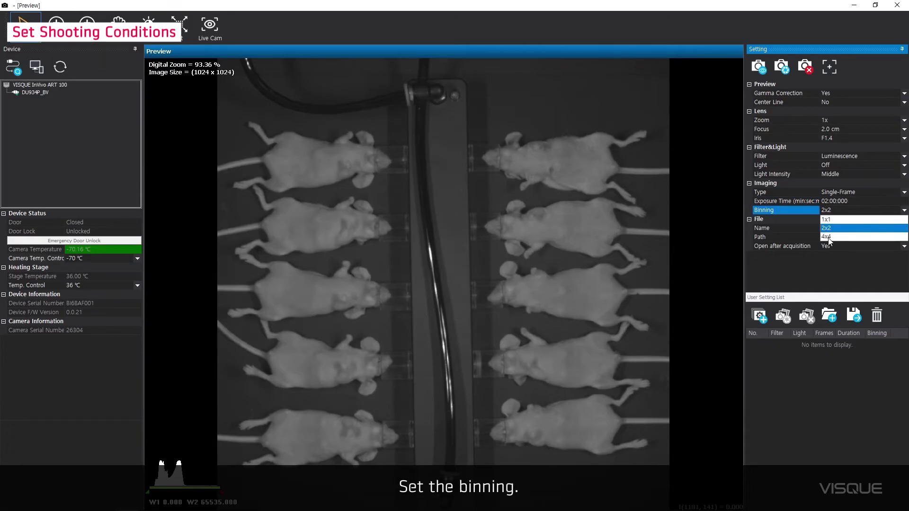
# Set File > Path to the Vieworks folder on Data (D:)
pyautogui.click(904, 239)
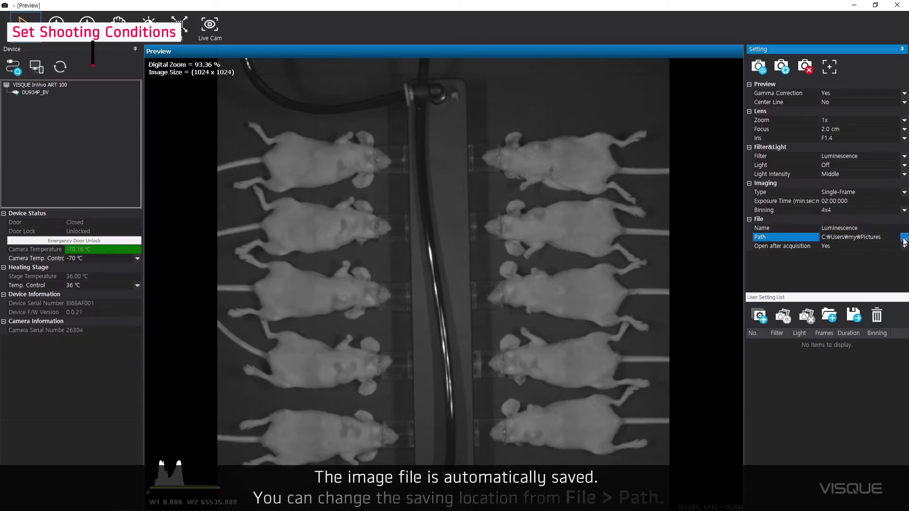
pyautogui.scroll(-2, 591, 266)
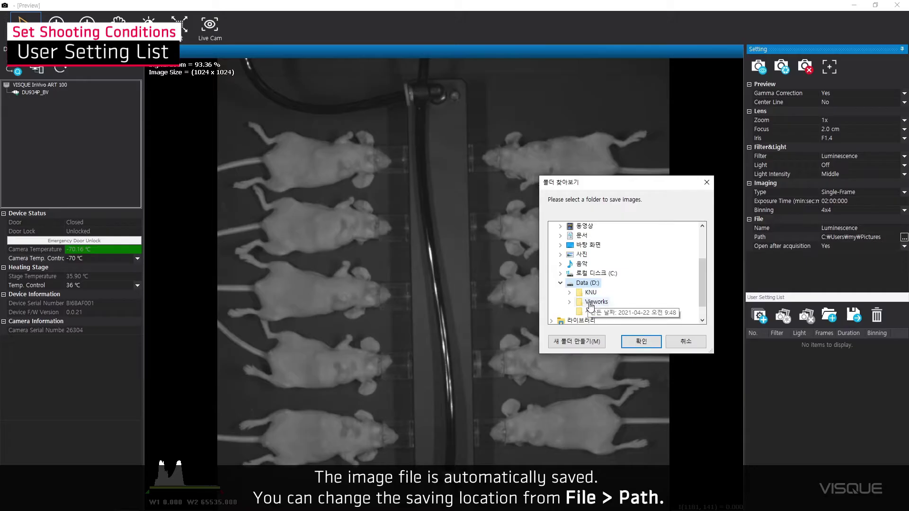
pyautogui.doubleClick(595, 302)
pyautogui.click(641, 342)
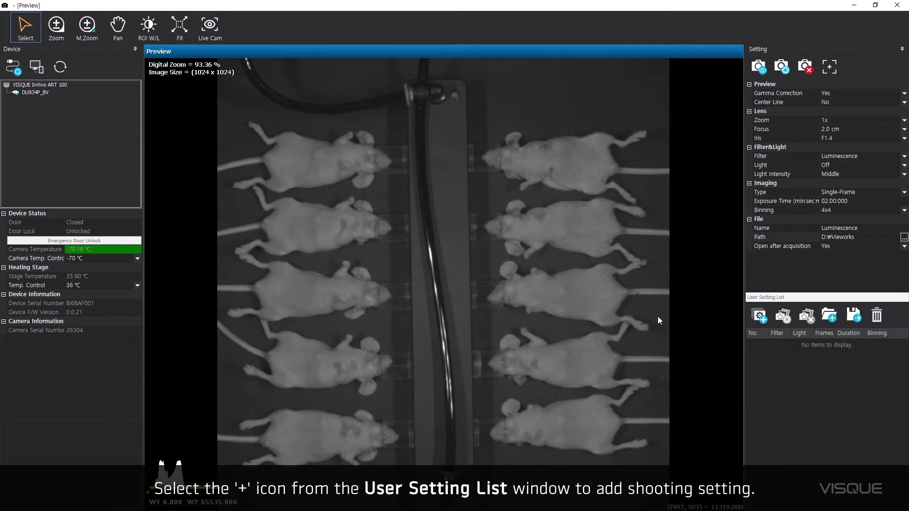
# Start the luminescence acquisition from the Setting panel's camera icon
pyautogui.click(782, 66)
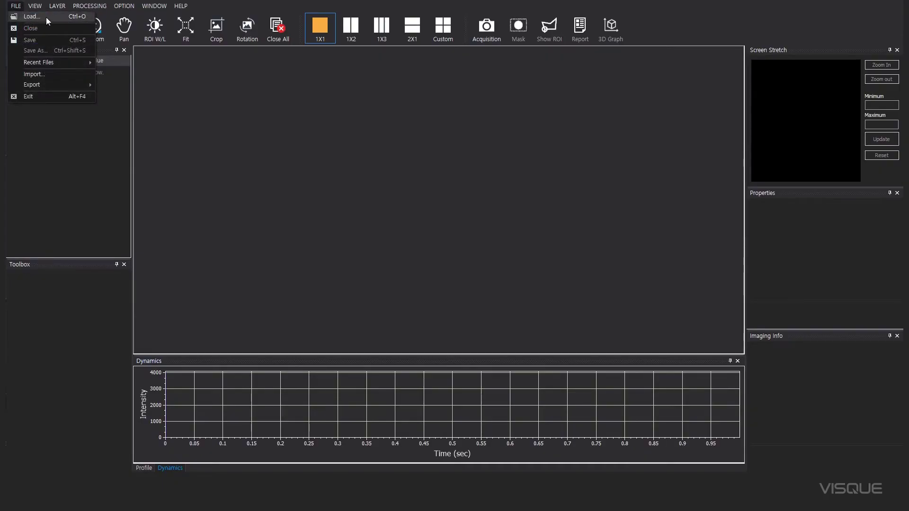
pyautogui.click(50, 17)
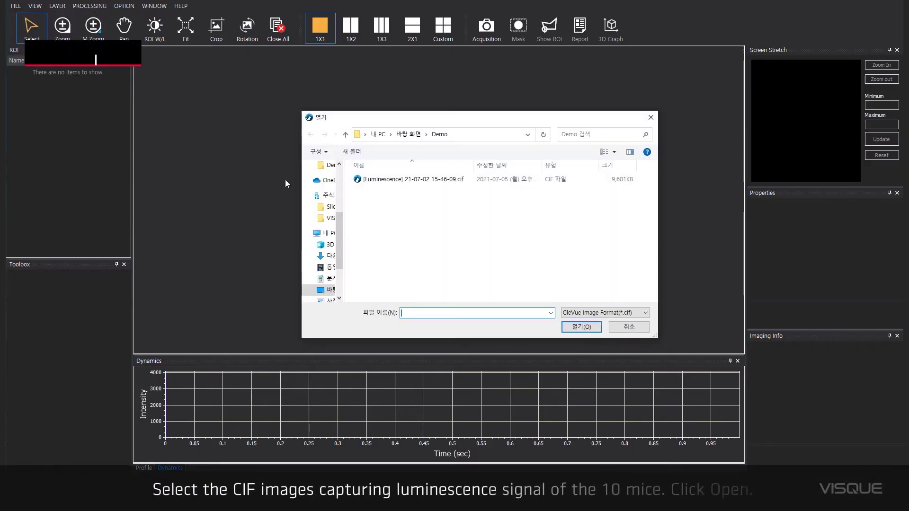
pyautogui.moveTo(375, 193); pyautogui.dragTo(413, 178)
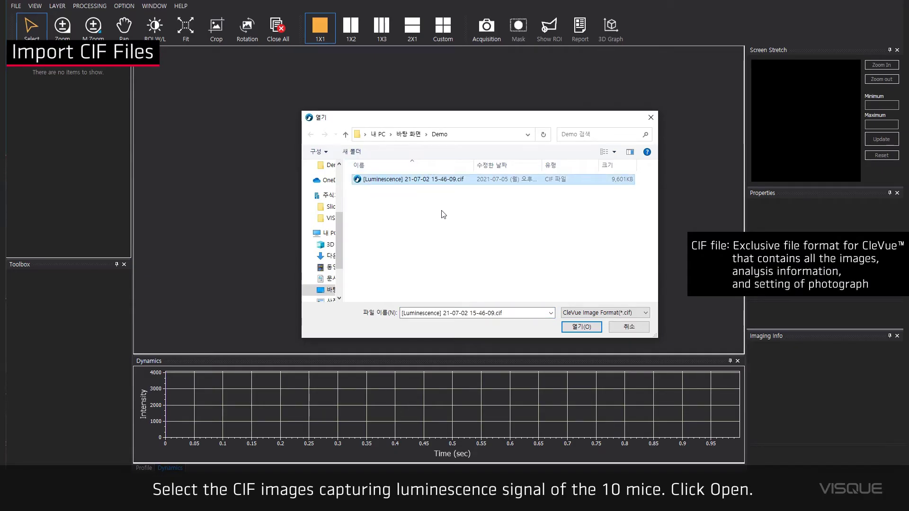
pyautogui.click(582, 327)
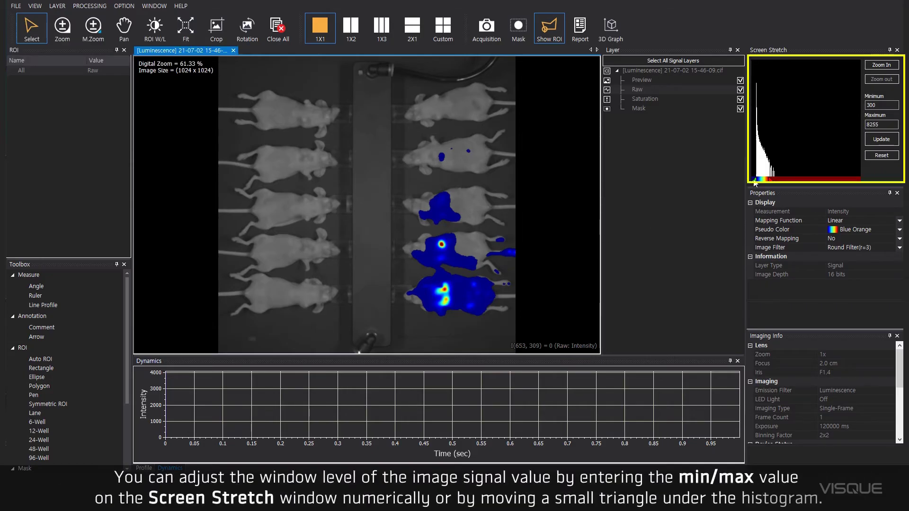
# Drag the Screen Stretch minimum up to 932, keeping the 8255 maximum
pyautogui.moveTo(755, 183); pyautogui.dragTo(756, 182)
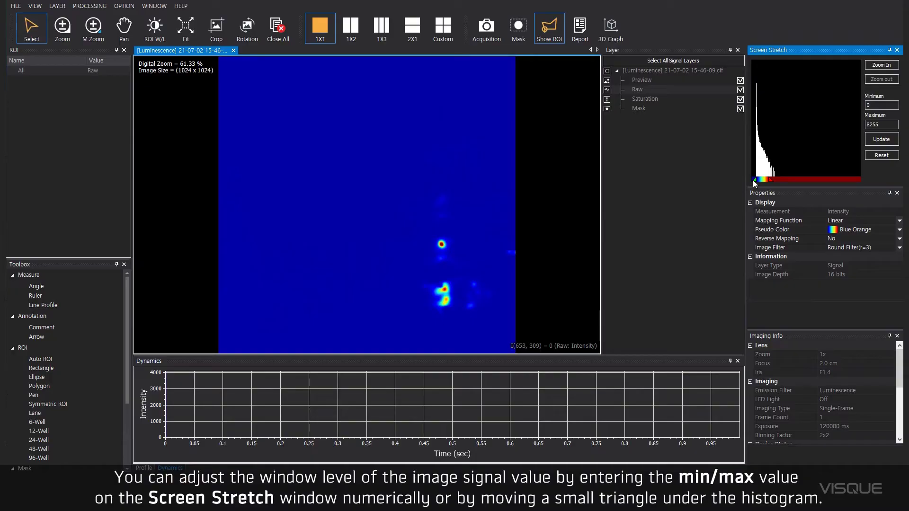
pyautogui.moveTo(755, 183); pyautogui.dragTo(756, 183)
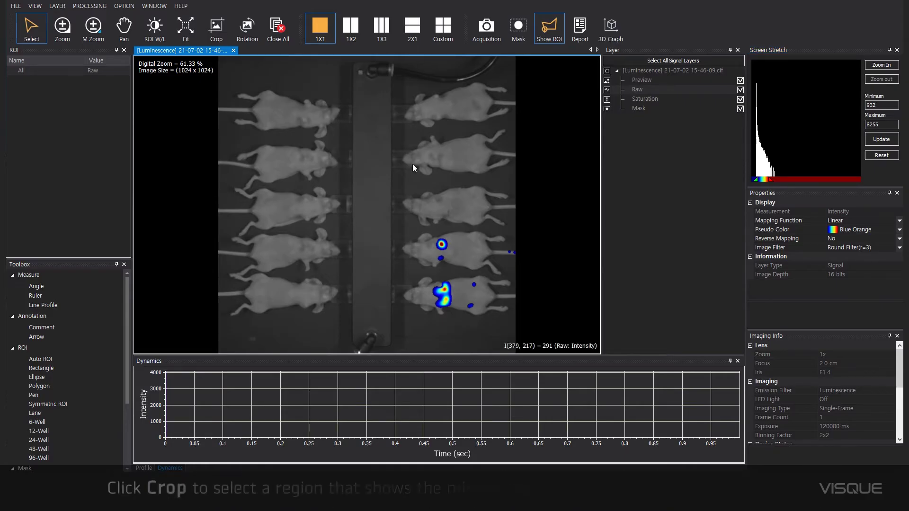
# Crop around the two bottom-right signal mice, creating the 399 x 355 Noname 1 image
pyautogui.click(208, 35)
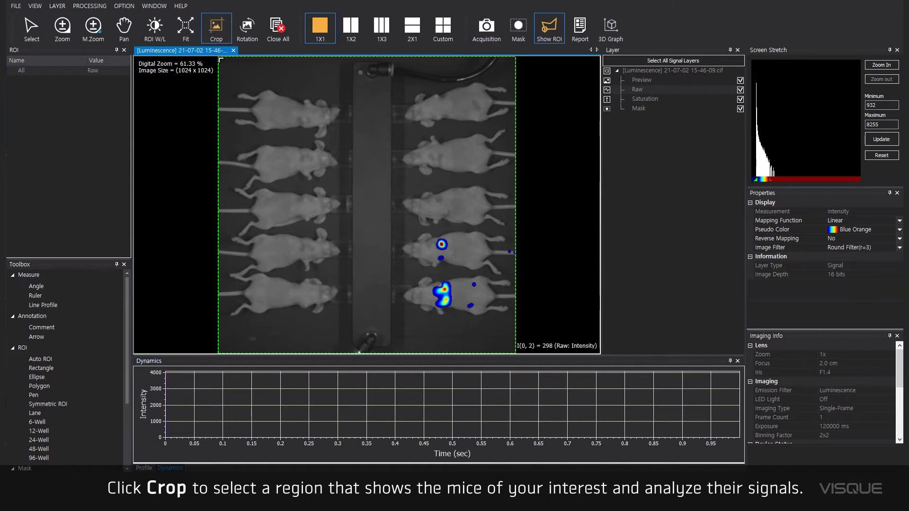
pyautogui.moveTo(220, 60); pyautogui.dragTo(386, 210)
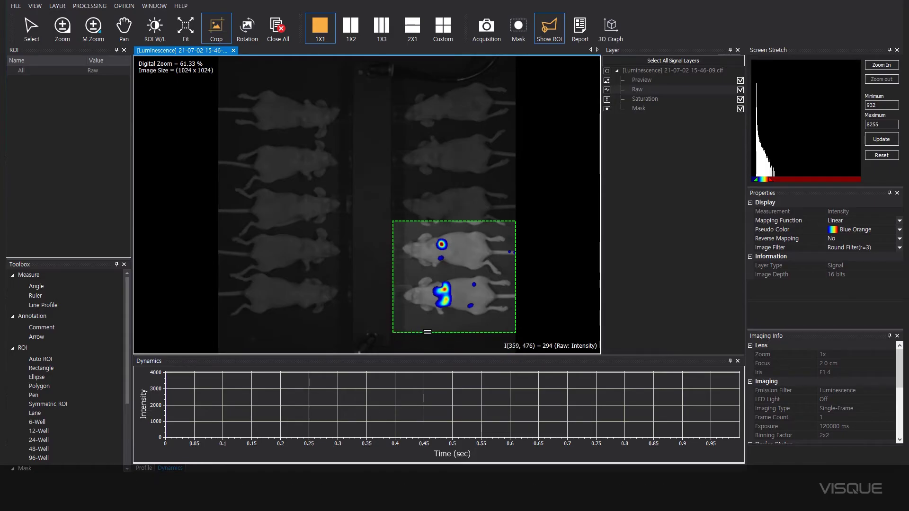
pyautogui.moveTo(427, 331); pyautogui.dragTo(400, 325)
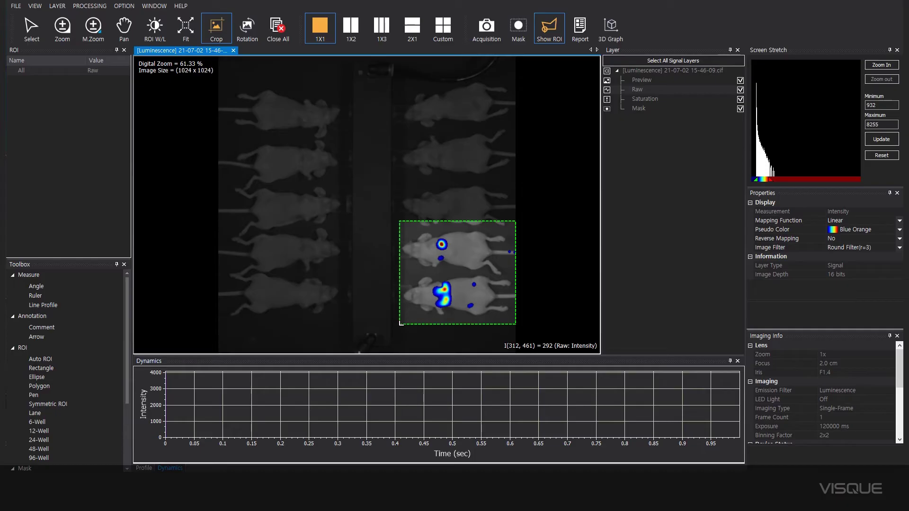
pyautogui.doubleClick(465, 271)
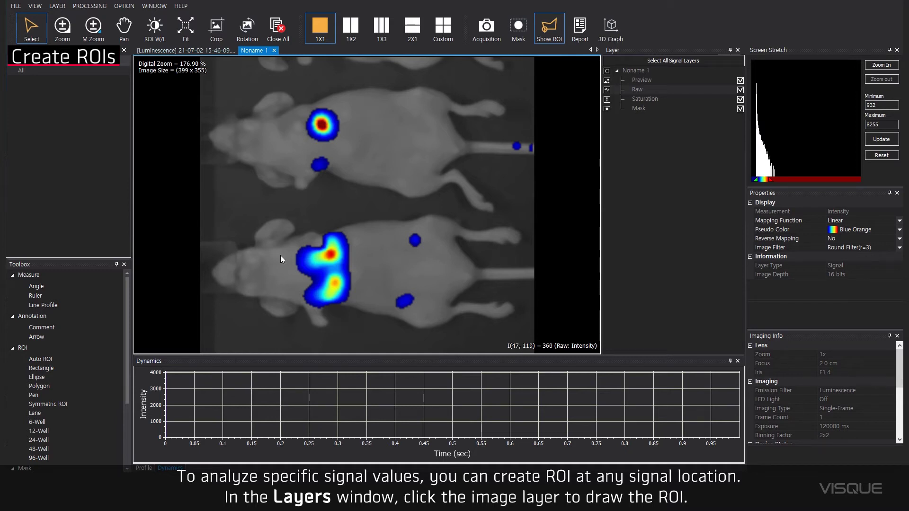
# Add Auto ROIs ROI_196 and ROI_7388 on the upper and lower signals, labels moved right
pyautogui.click(83, 361)
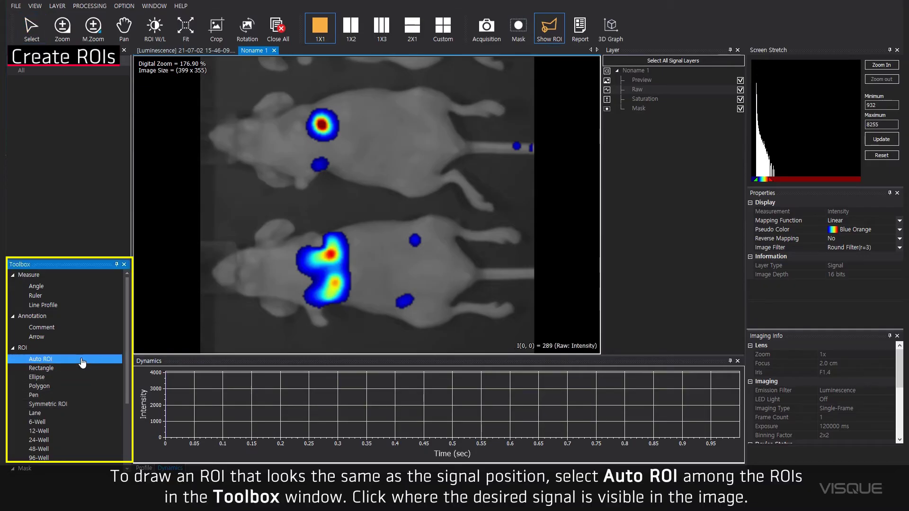
pyautogui.click(325, 133)
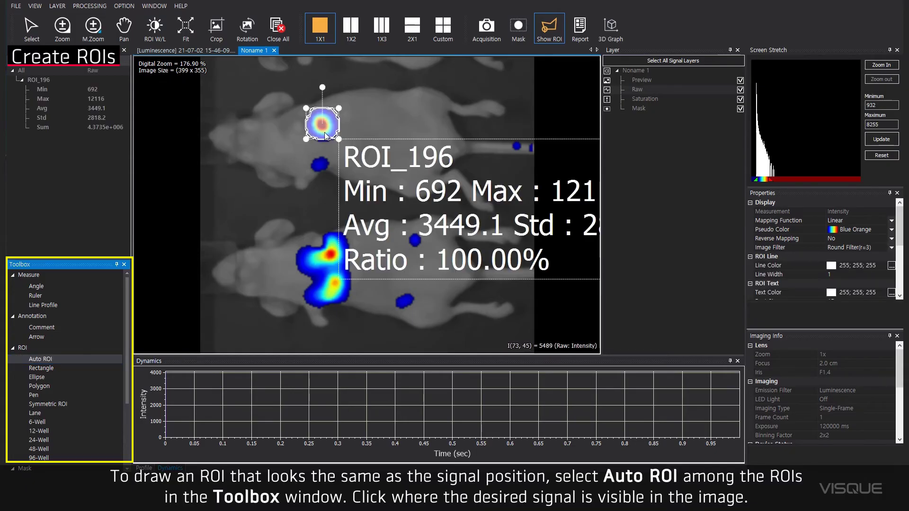
pyautogui.moveTo(356, 152); pyautogui.dragTo(438, 143)
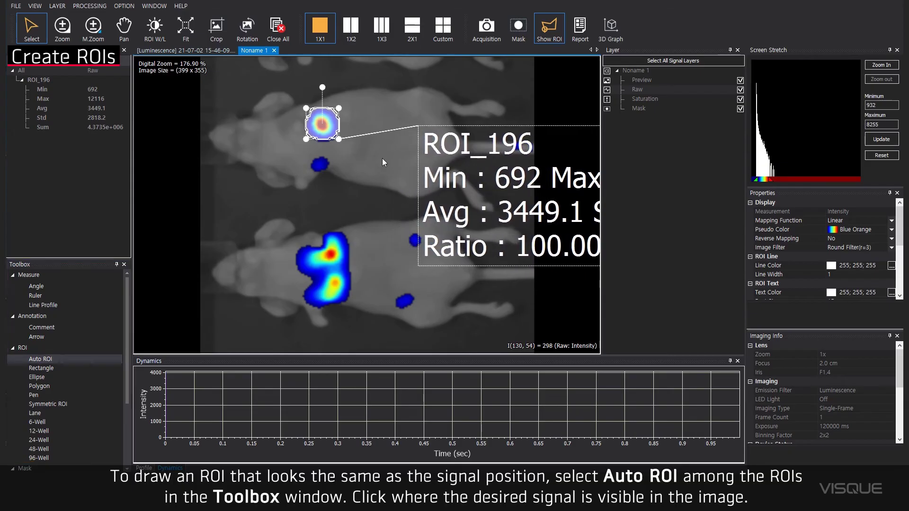
pyautogui.click(60, 361)
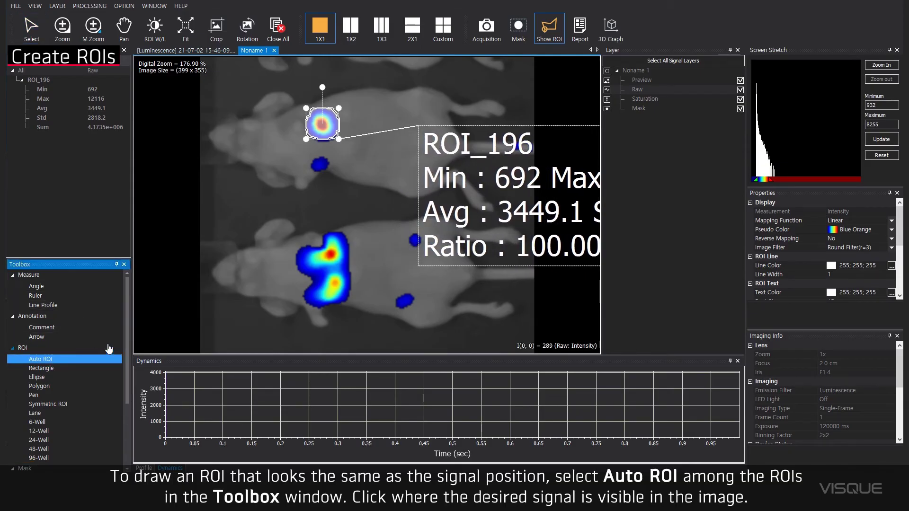
pyautogui.click(331, 272)
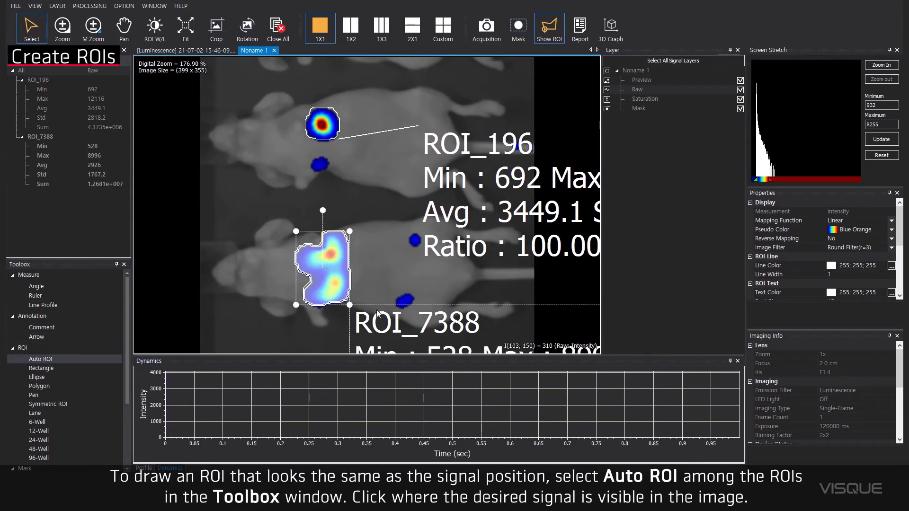
pyautogui.moveTo(381, 318); pyautogui.dragTo(454, 298)
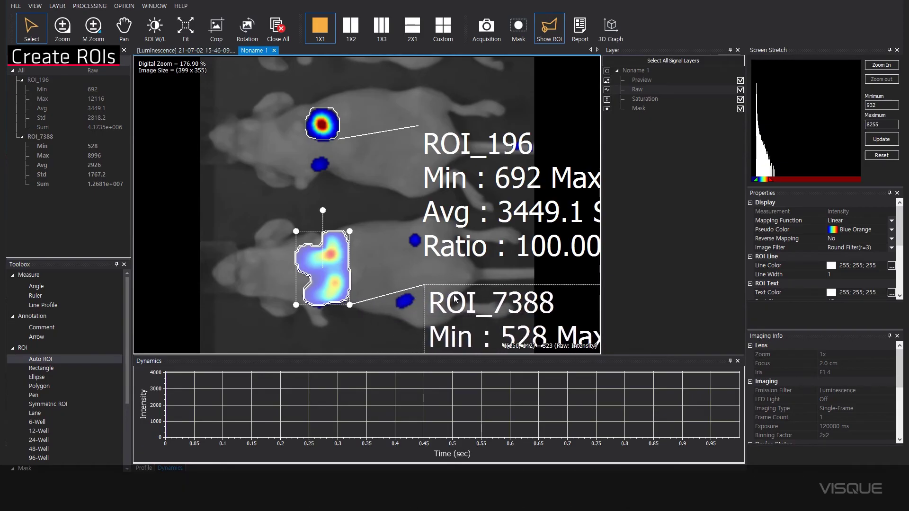
pyautogui.moveTo(381, 324); pyautogui.dragTo(245, 89)
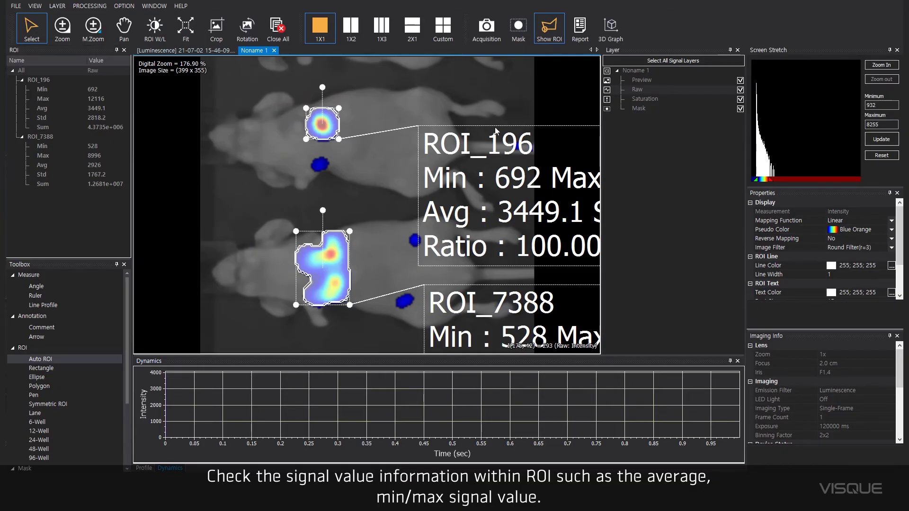
# Set the ROI label Font Size to 7 in Properties
pyautogui.scroll(-2, 780, 274)
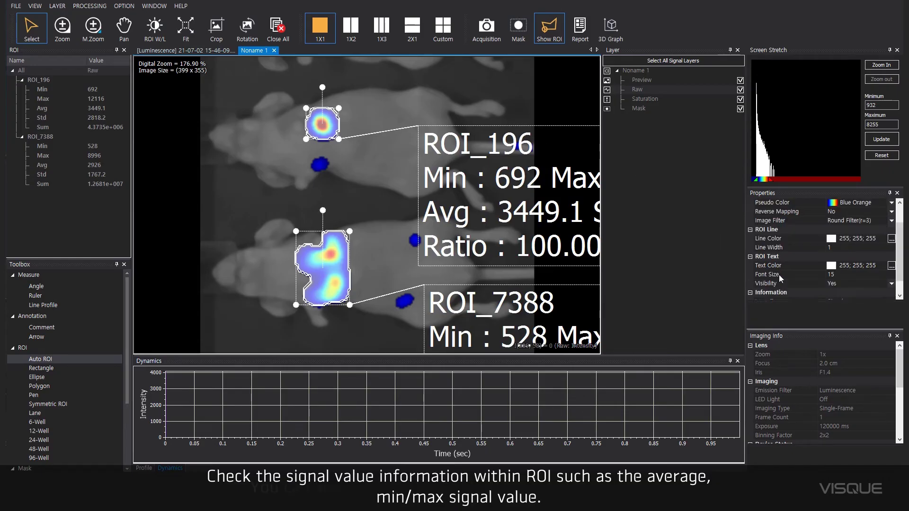
pyautogui.click(815, 256)
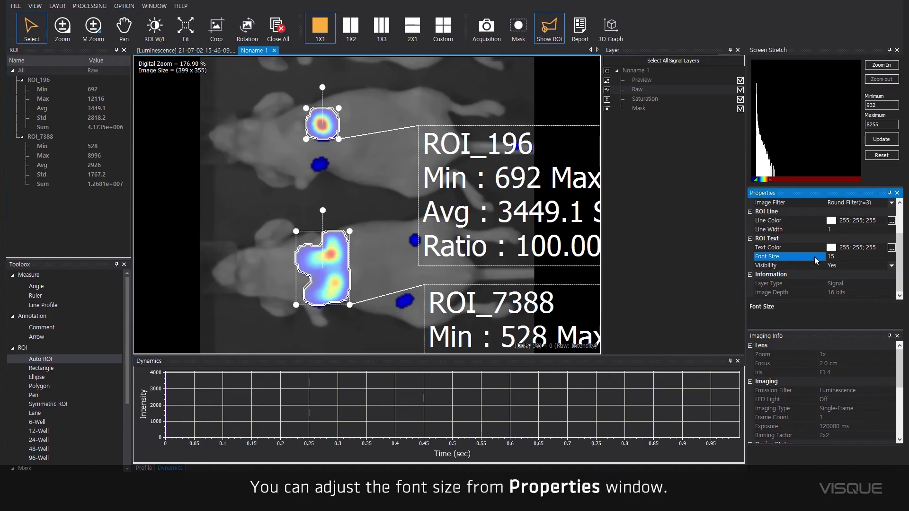
pyautogui.click(831, 256)
pyautogui.write('7')
pyautogui.click(819, 258)
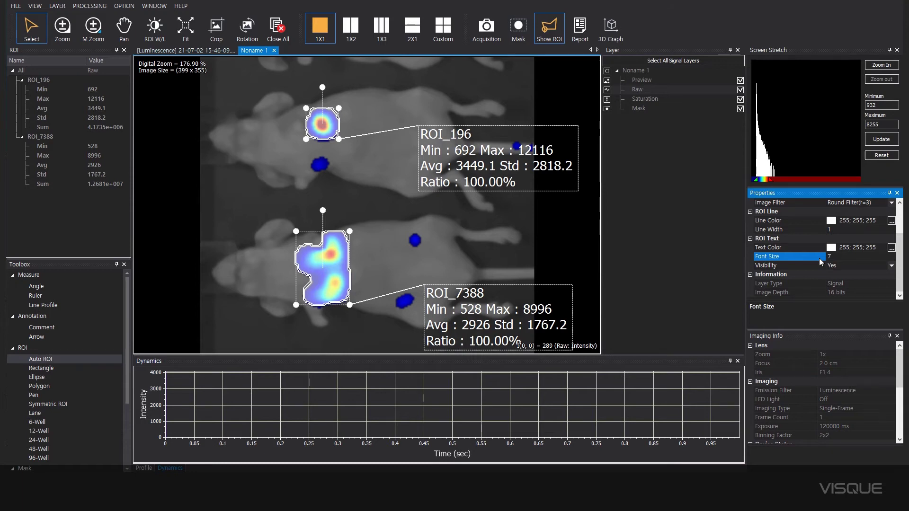
# Rename ROI_196 to 'Mouse 1' and ROI_7388 to 'Mouse 2'
pyautogui.doubleClick(62, 79)
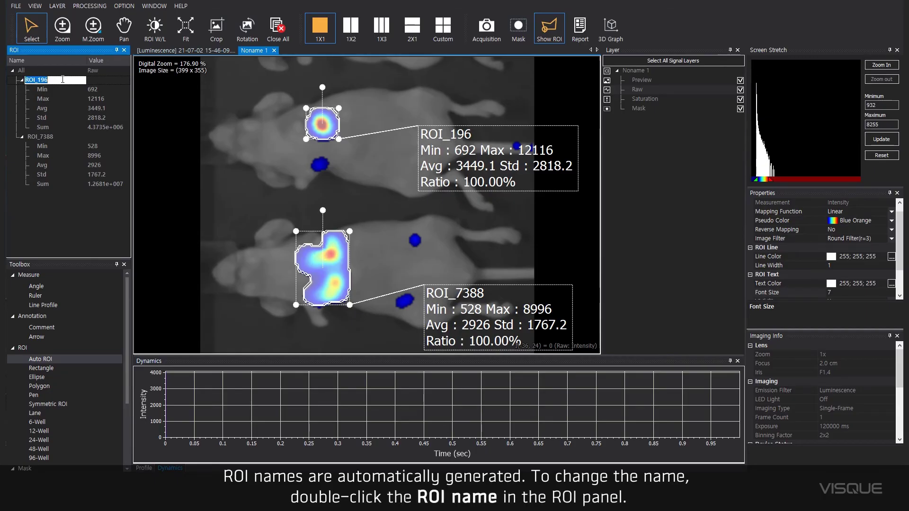
pyautogui.write('Mouse 1')
pyautogui.press('Return')
pyautogui.doubleClick(54, 135)
pyautogui.write('Mouse')
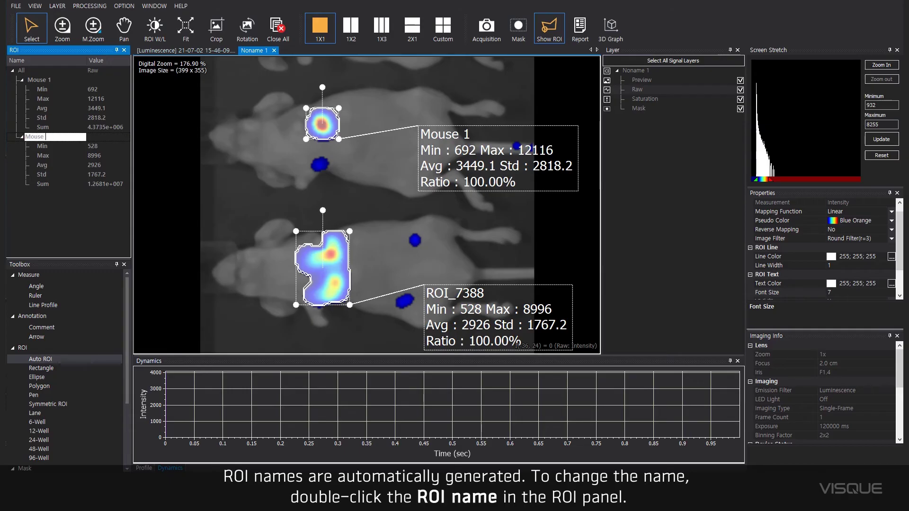
pyautogui.write(' 2')
pyautogui.press('Return')
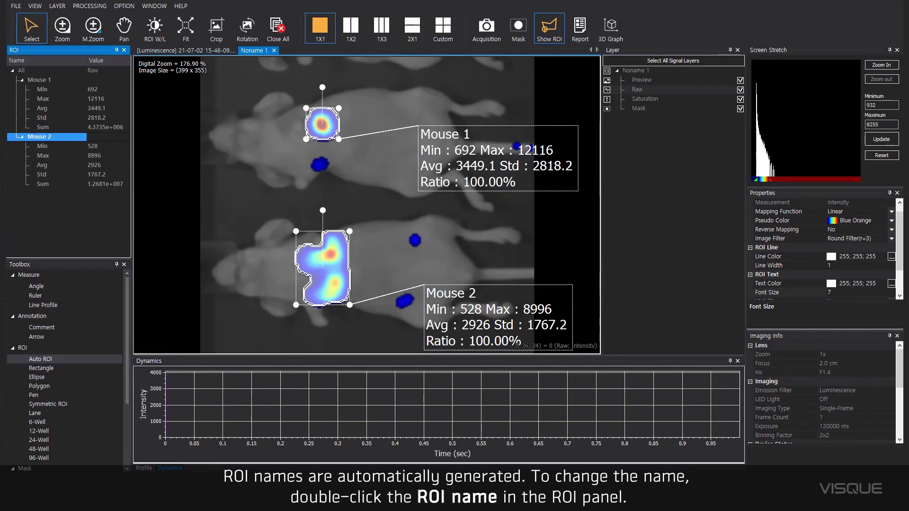
# Reposition the Mouse 1 and Mouse 2 statistics labels toward the image centre
pyautogui.click(283, 175)
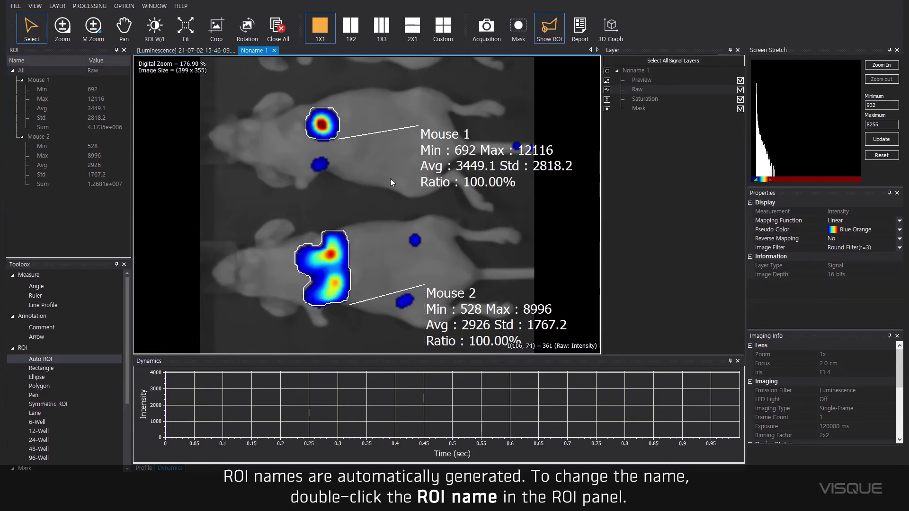
pyautogui.moveTo(442, 163); pyautogui.dragTo(412, 178)
pyautogui.moveTo(452, 299); pyautogui.dragTo(418, 277)
pyautogui.click(383, 243)
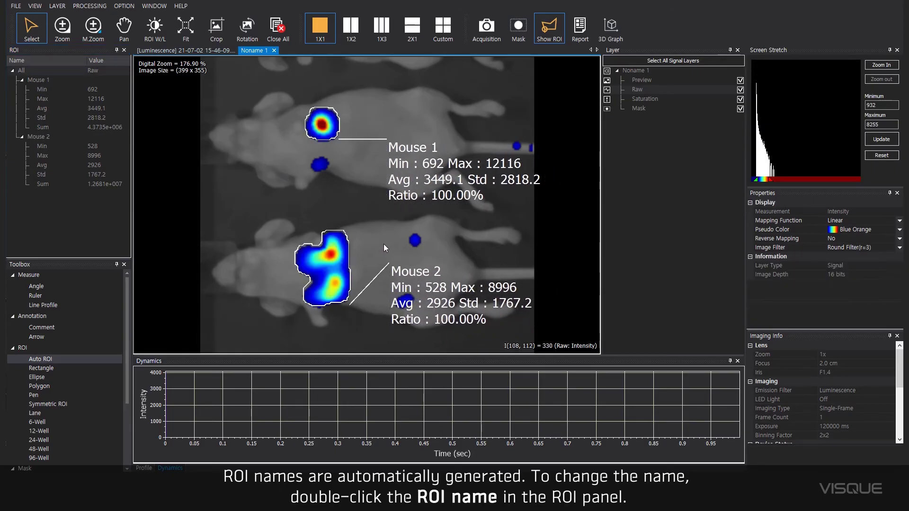
# Draw a freehand Pen ROI around the small spot below Mouse 1's signal
pyautogui.click(63, 396)
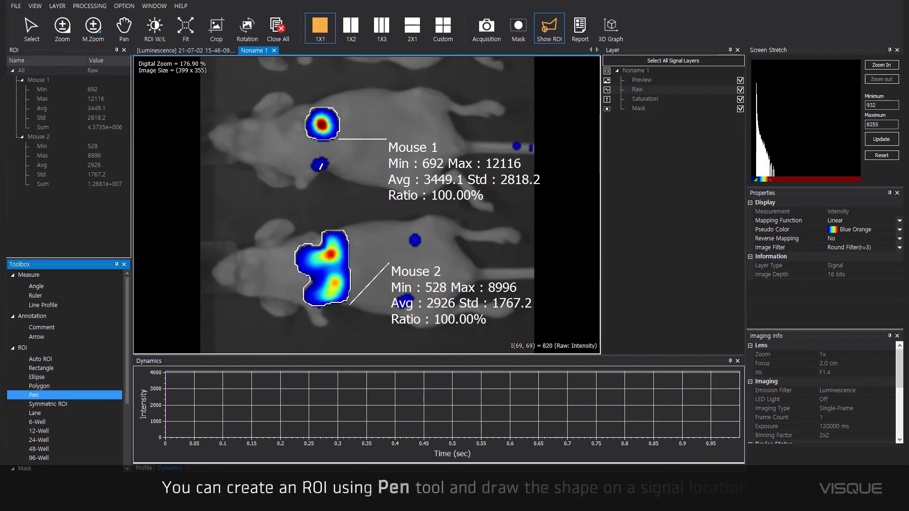
pyautogui.moveTo(314, 161)
pyautogui.mouseDown()
pyautogui.moveTo(330, 163)
pyautogui.moveTo(316, 158)
pyautogui.mouseUp()
pyautogui.moveTo(348, 193); pyautogui.dragTo(218, 221)
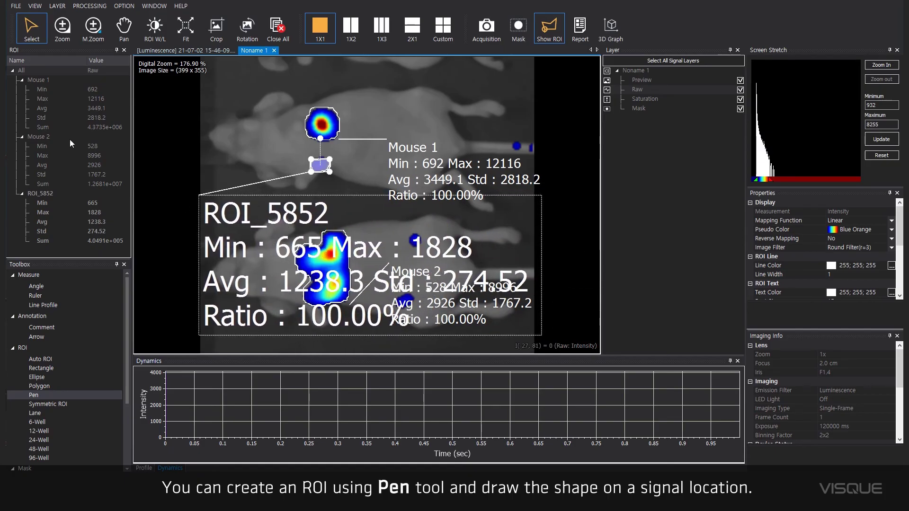
# Rename the new ROI to 'Mouse 1-1' and set its label font size to 6
pyautogui.doubleClick(64, 193)
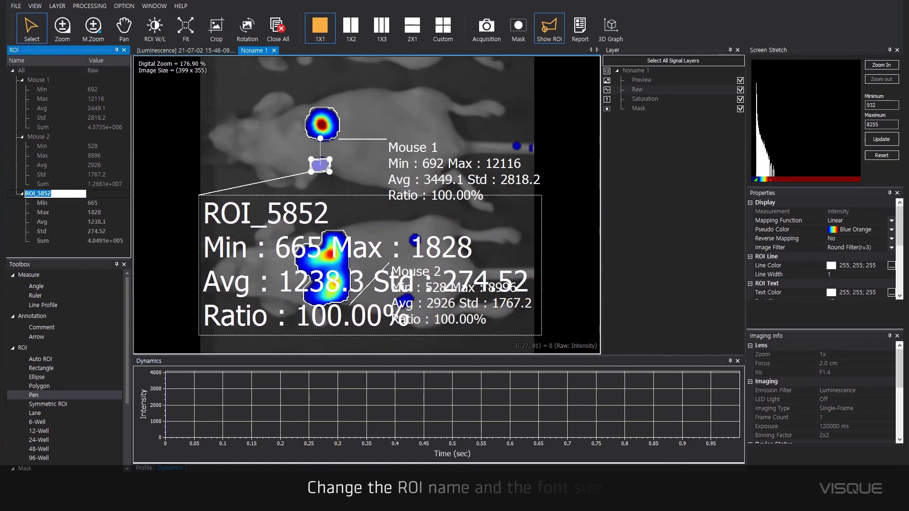
pyautogui.write('Mouse 1-1')
pyautogui.press('Return')
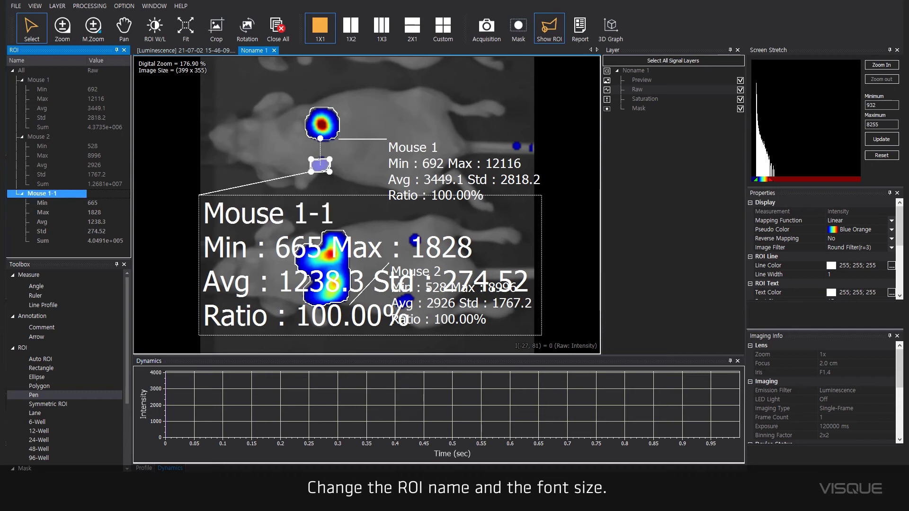
pyautogui.scroll(-1, 785, 278)
pyautogui.click(837, 274)
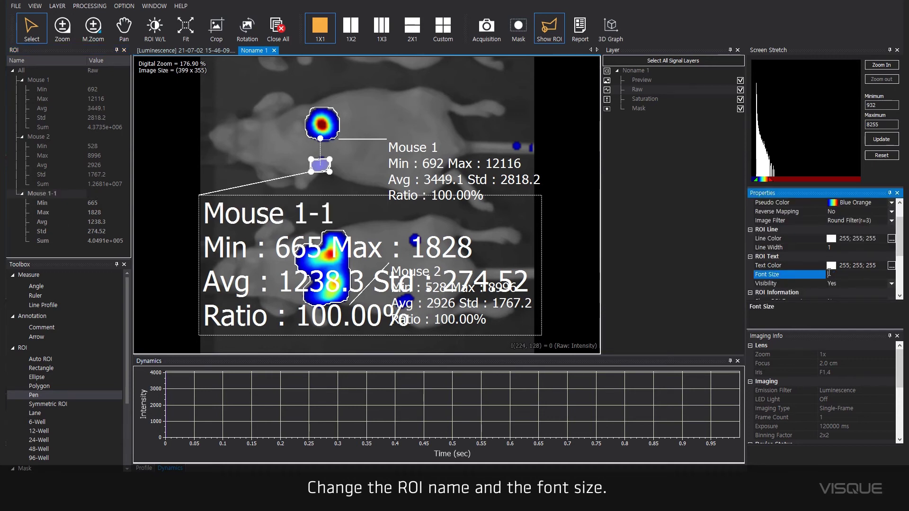
pyautogui.write('6')
pyautogui.press('Return')
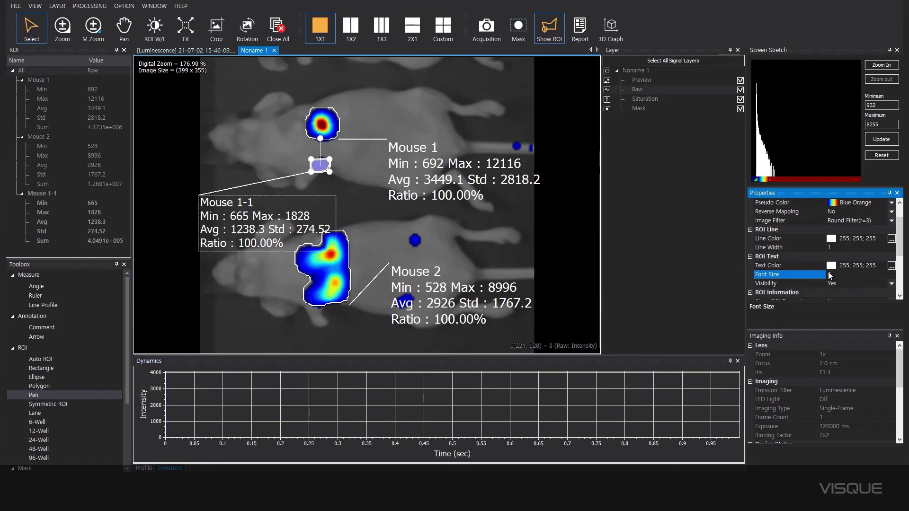
pyautogui.click(17, 5)
pyautogui.moveTo(51, 86)
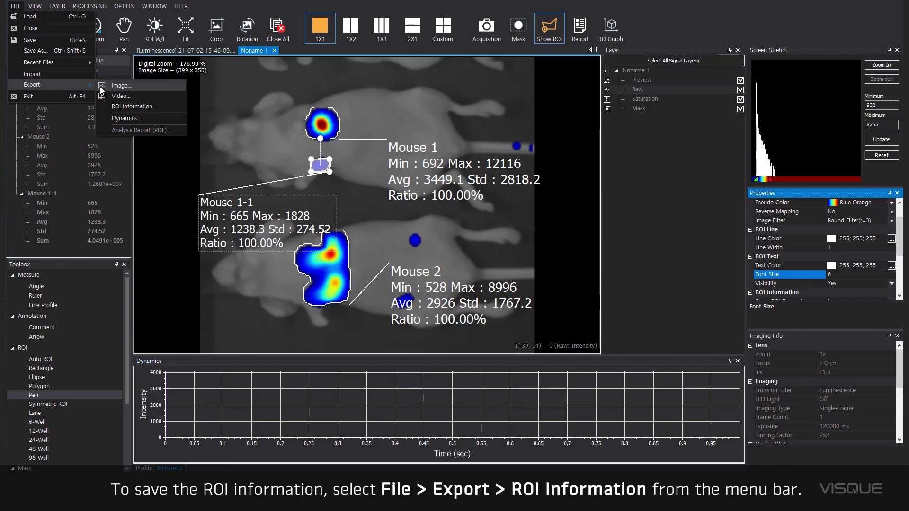
pyautogui.click(133, 107)
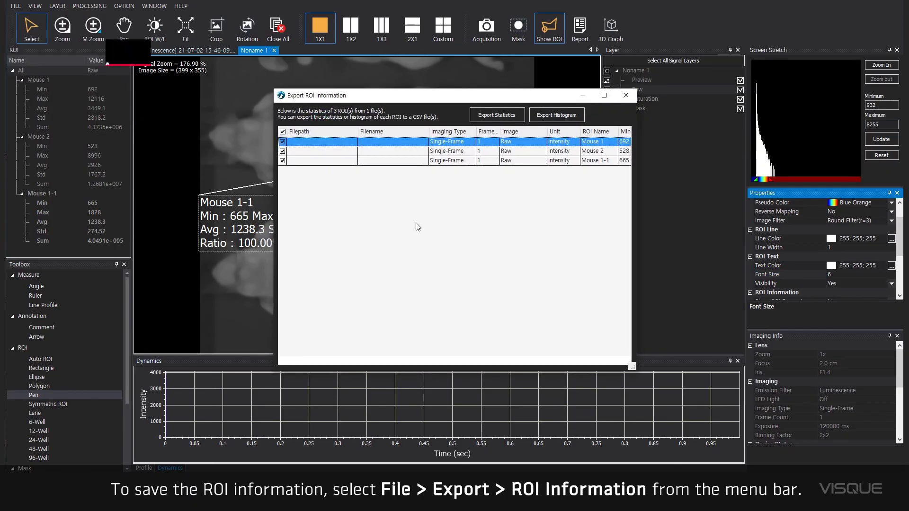
pyautogui.moveTo(633, 367); pyautogui.dragTo(790, 366)
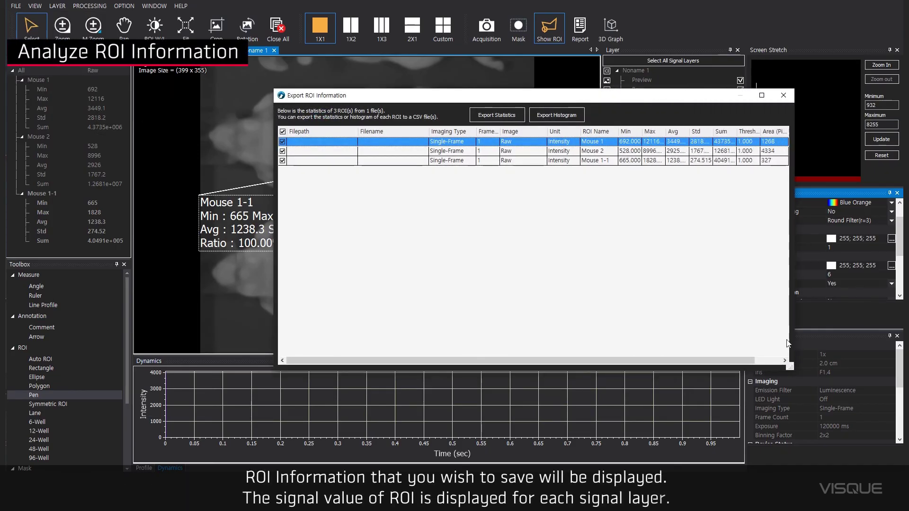
pyautogui.click(784, 96)
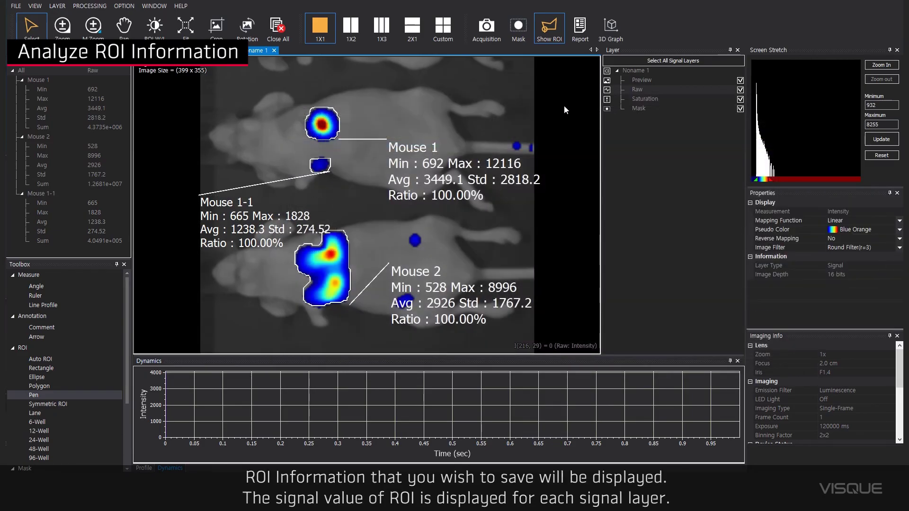
# Switch to the Report page, apply Black Blue pseudo-colour, and raise the Screen Stretch minimum to 1242
pyautogui.click(573, 32)
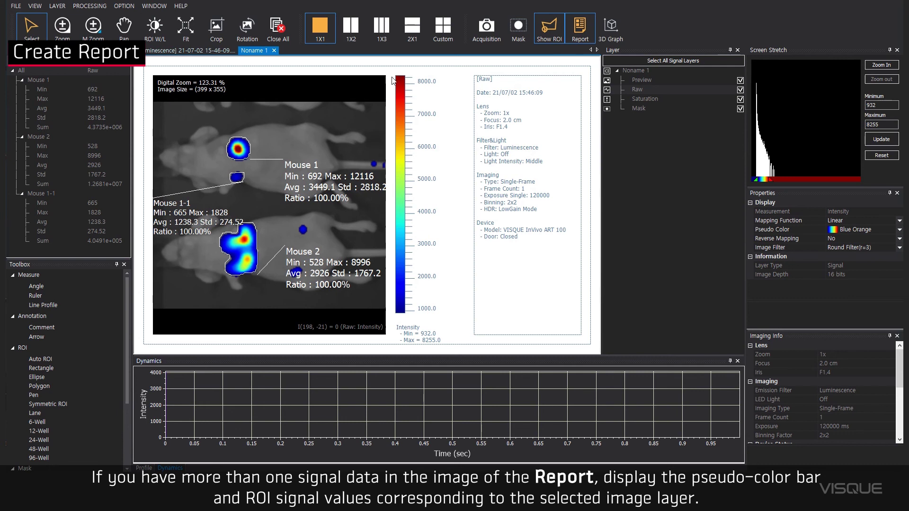
pyautogui.click(900, 230)
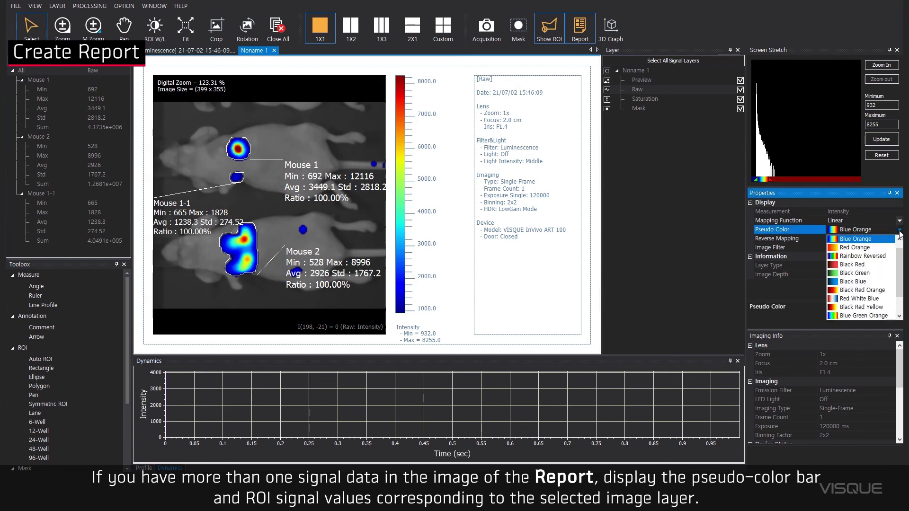
pyautogui.click(863, 275)
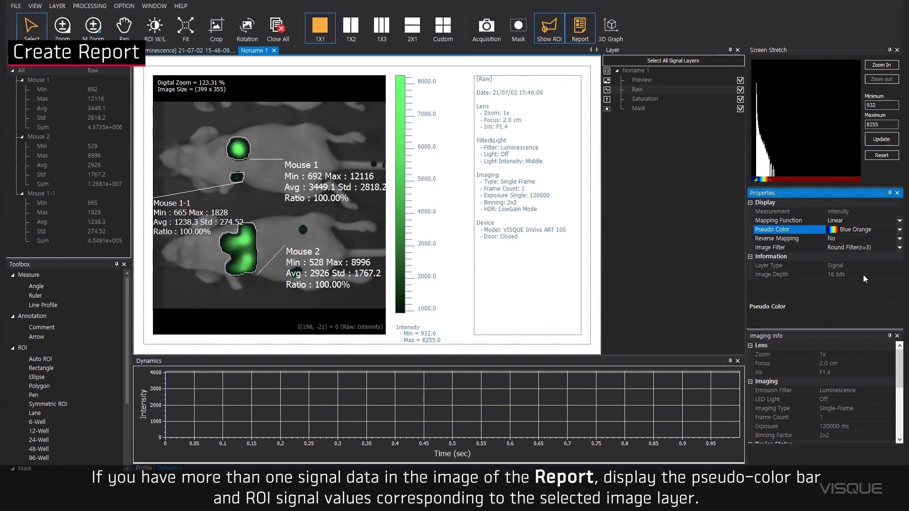
pyautogui.click(890, 230)
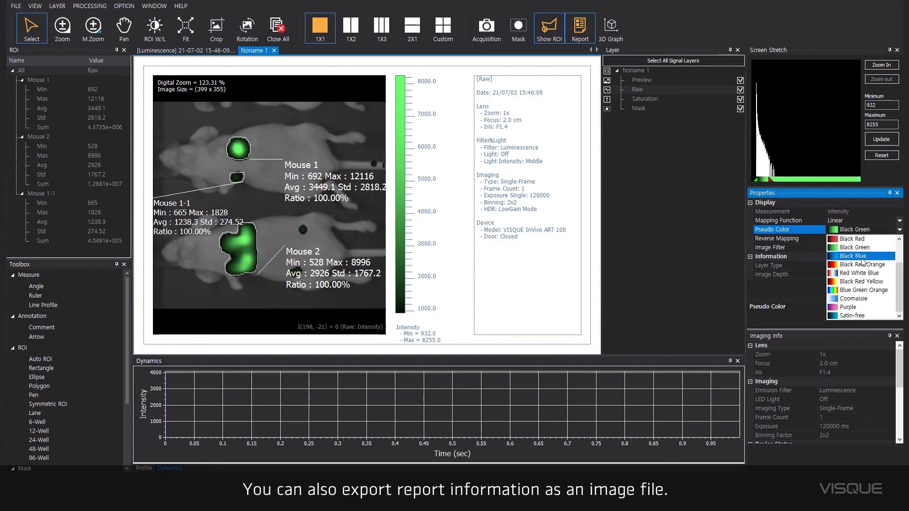
pyautogui.click(863, 258)
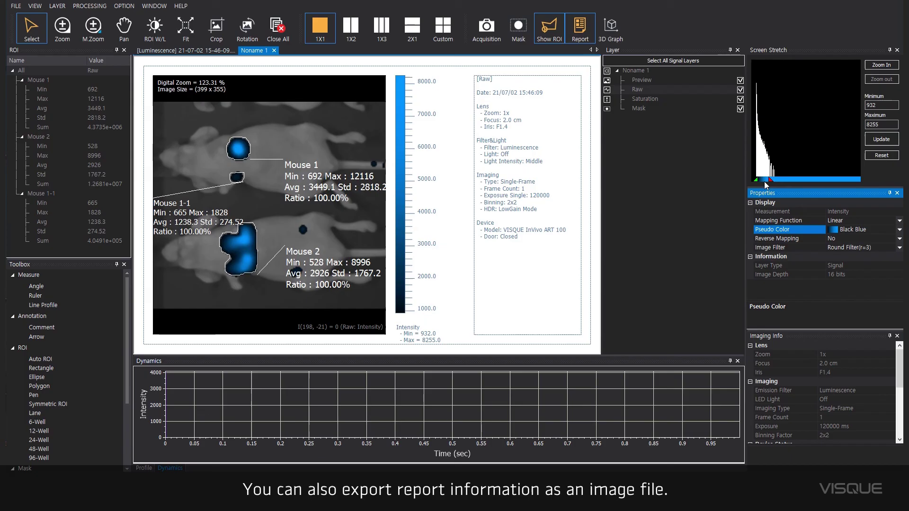
pyautogui.moveTo(758, 184); pyautogui.dragTo(758, 184)
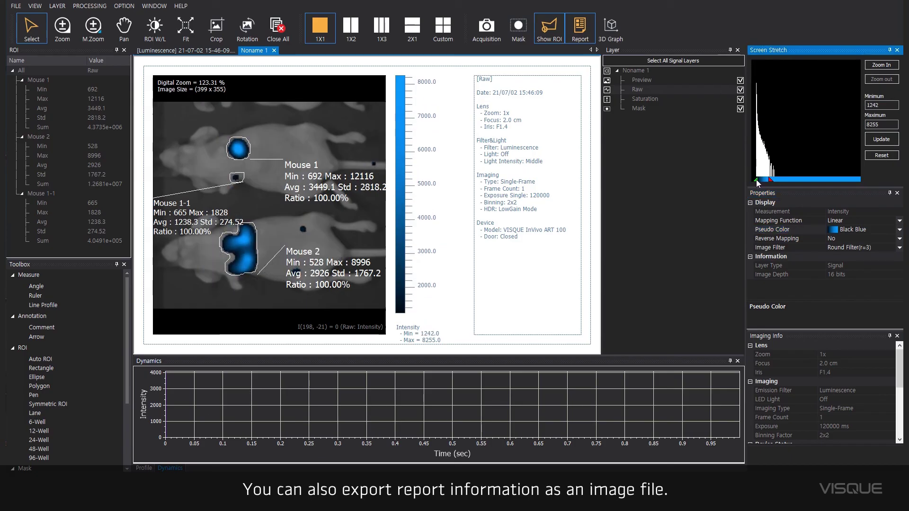